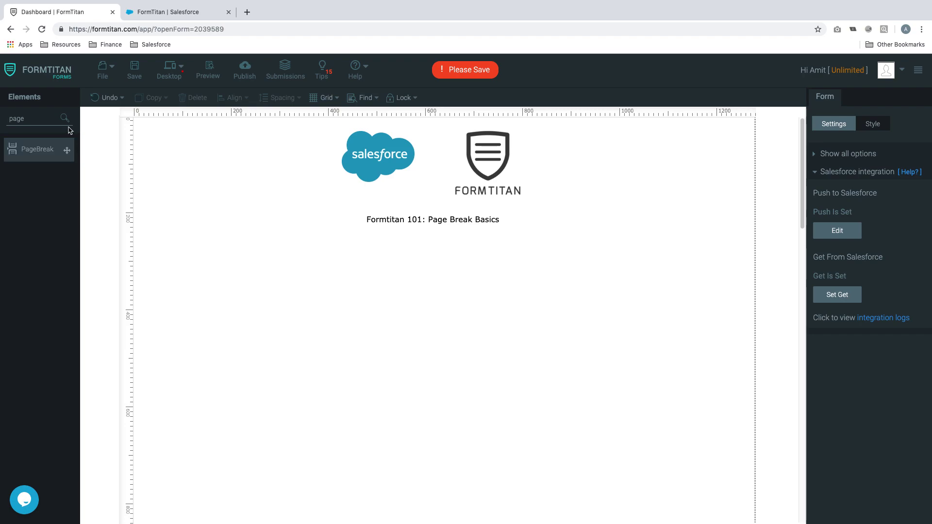
Search elements for 'page' and add a PageBreak to the form.
click(46, 120)
key(super+a)
text(page)
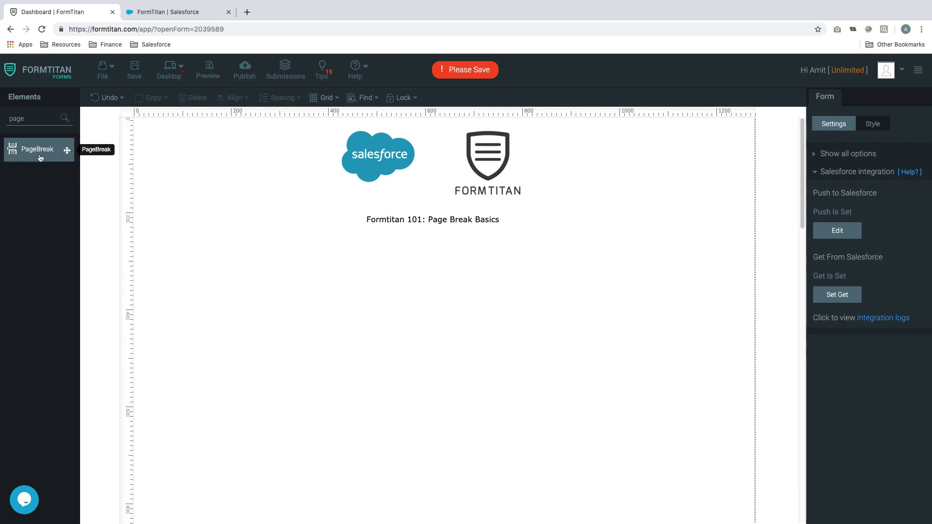
drag(50, 160, 206, 460)
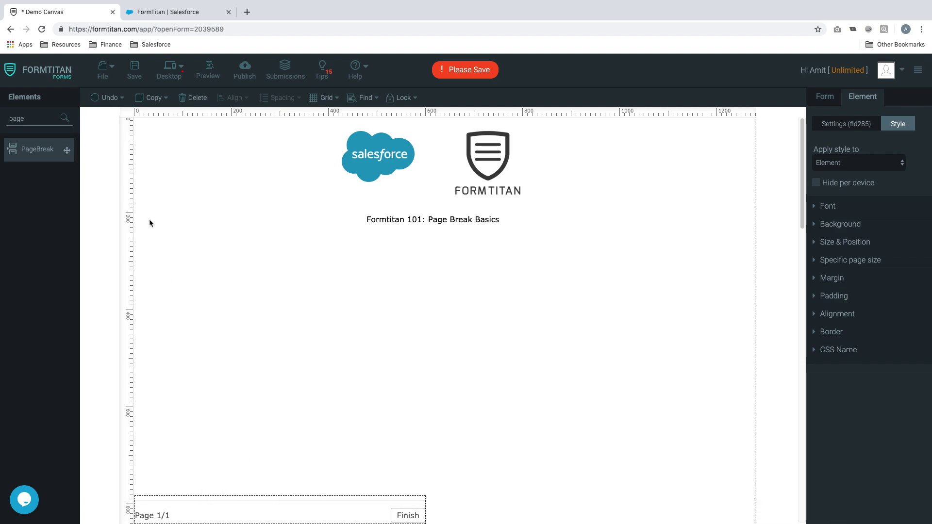
Search for 'Addr' and place an Address block below the title.
double_click(43, 118)
key(BackSpace)
text(Addre)
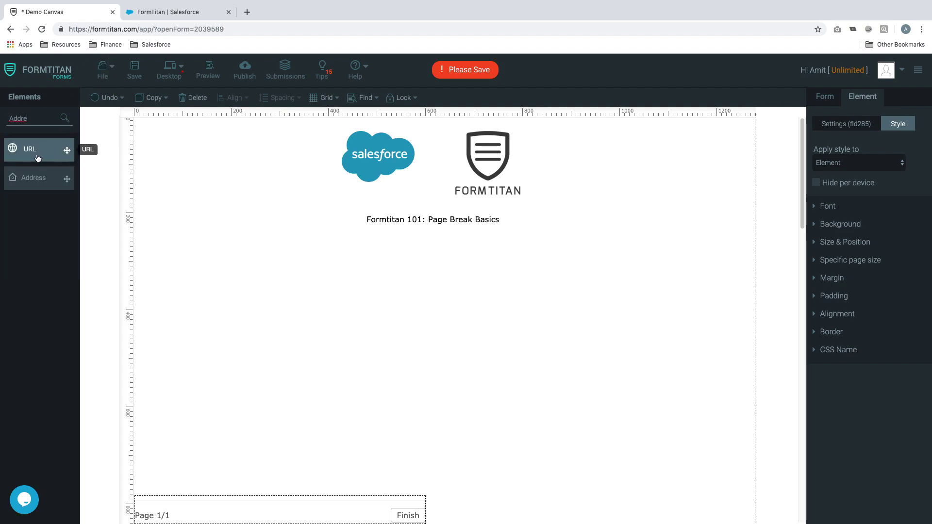
drag(67, 179, 351, 242)
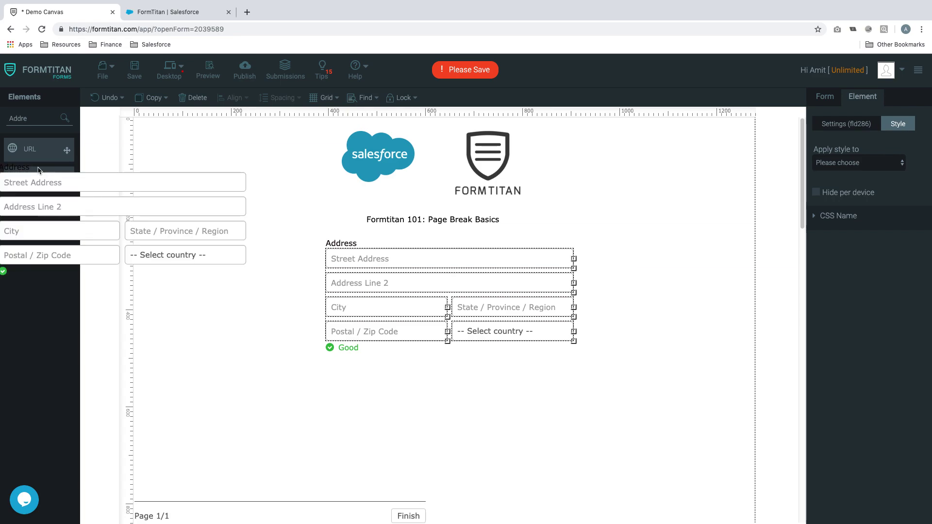
Add two side-by-side URL fields beneath the Address block.
click(34, 153)
drag(34, 155, 495, 185)
click(461, 245)
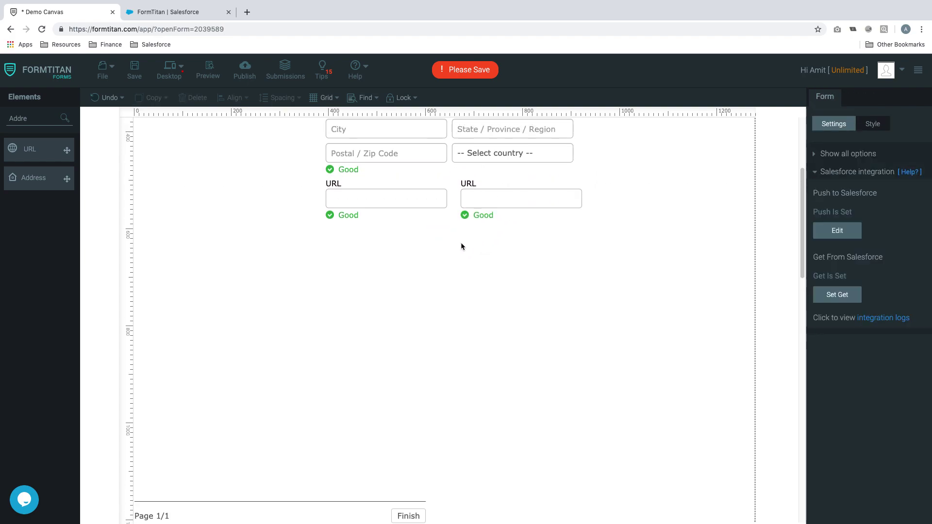
scroll(461, 245, up, 4)
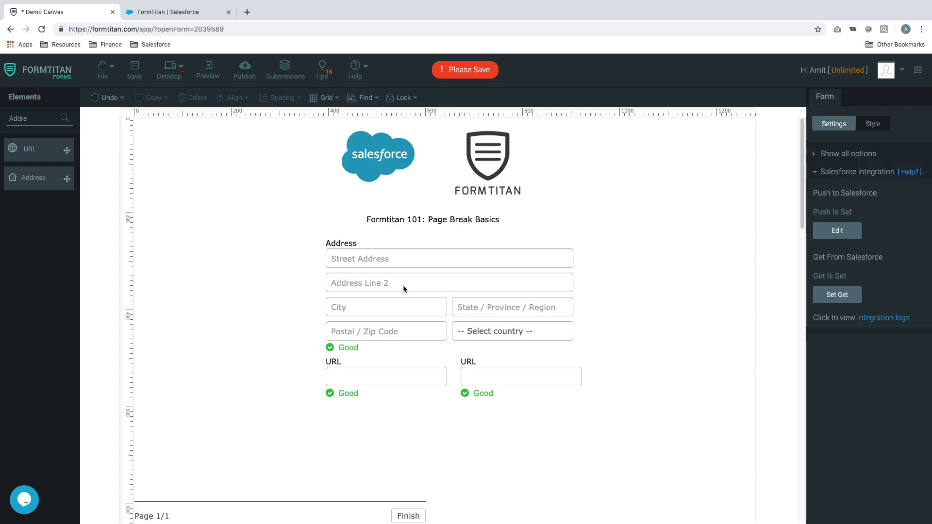
Add a second page from the page break's settings.
click(262, 510)
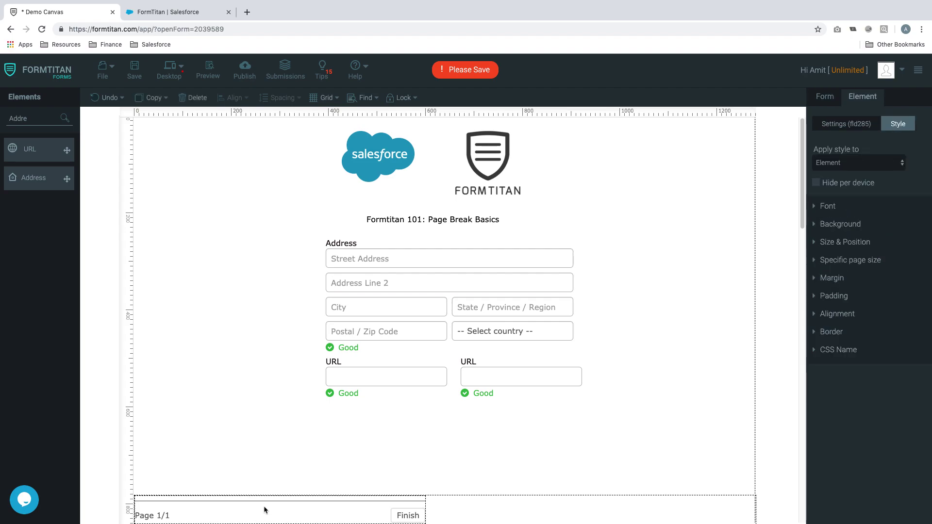
click(850, 123)
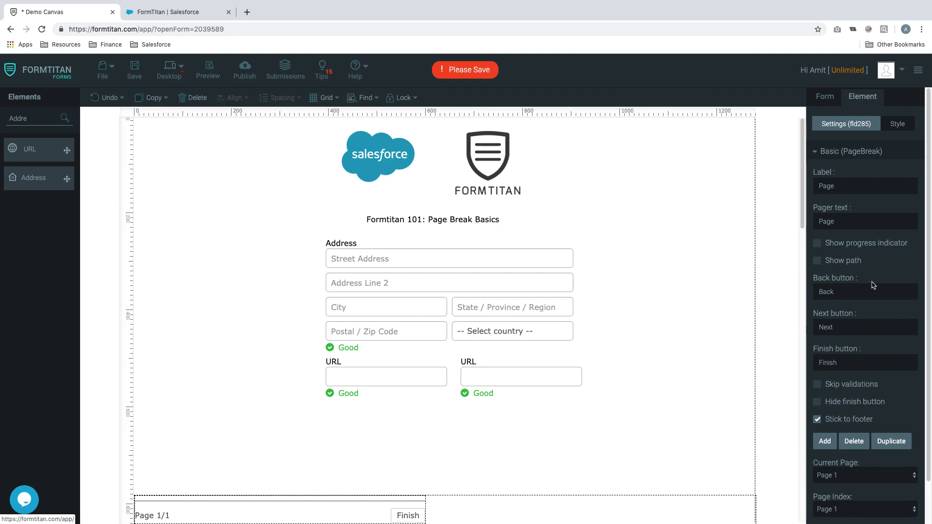
click(825, 441)
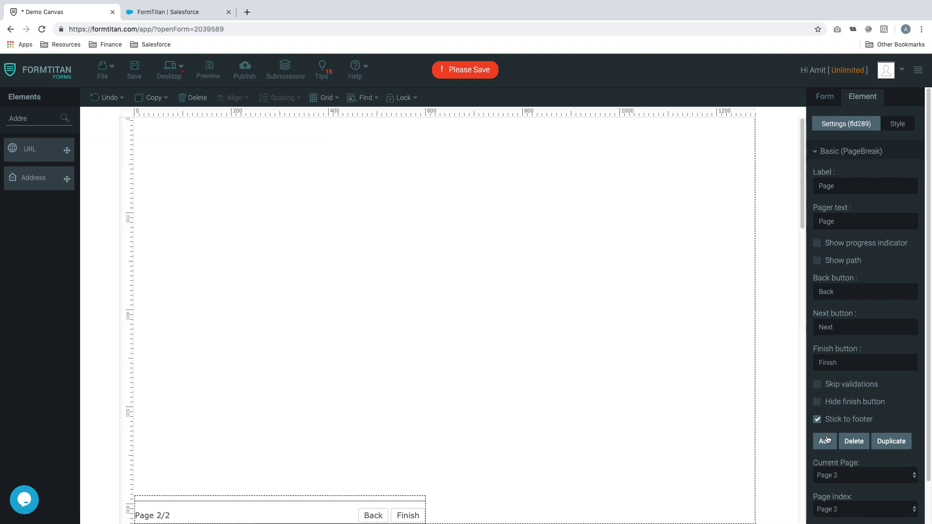
Label page 1 'Address Page' and page 2 'Map Page'.
click(374, 516)
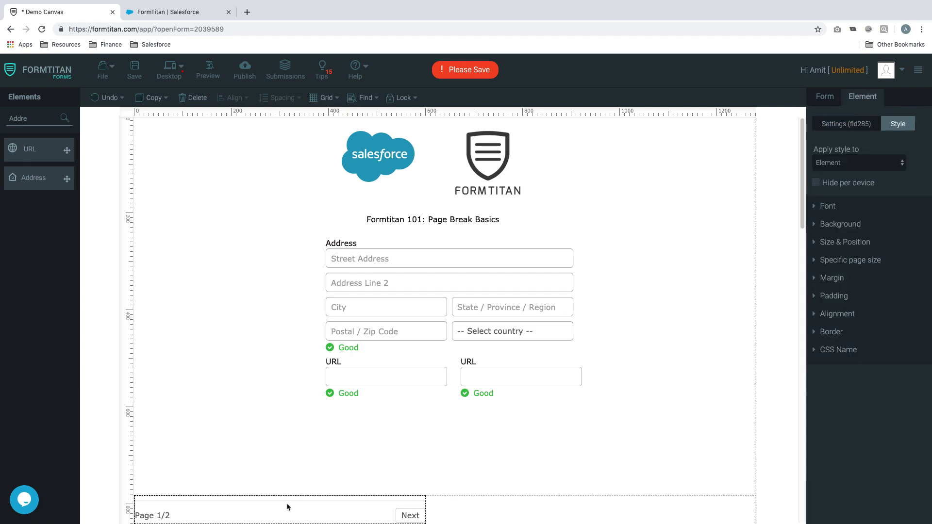
click(846, 124)
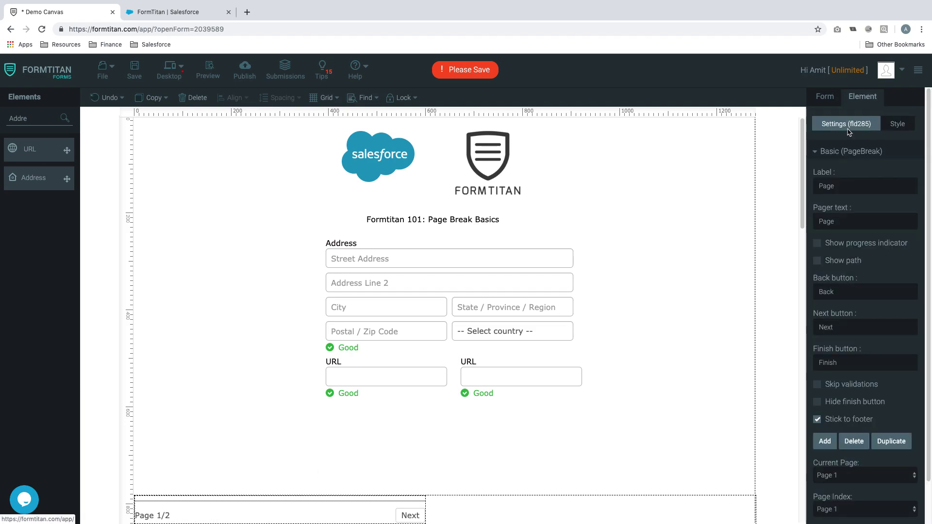
double_click(835, 186)
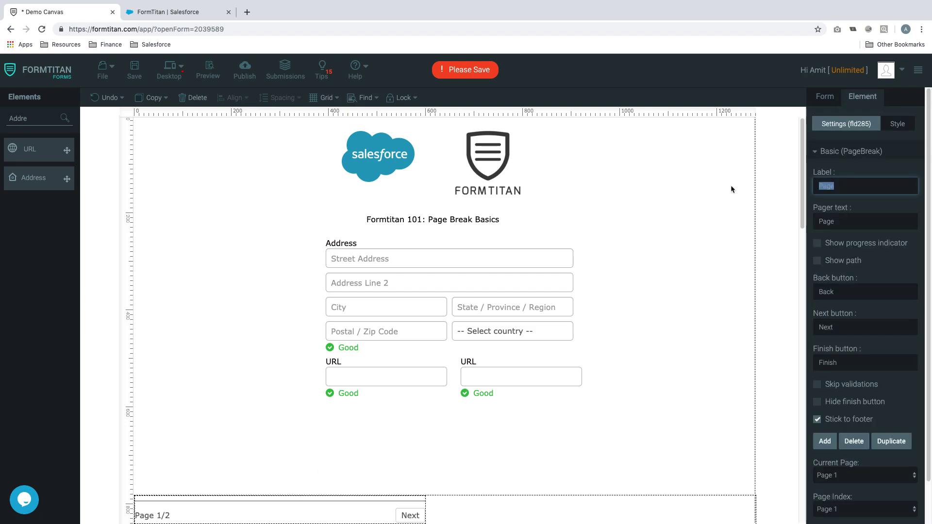
text(Address Page)
click(409, 516)
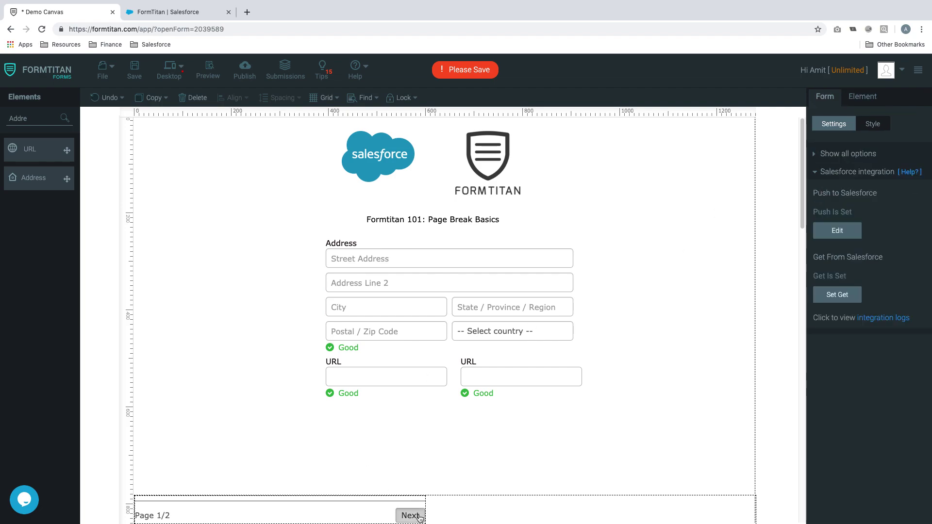
click(845, 126)
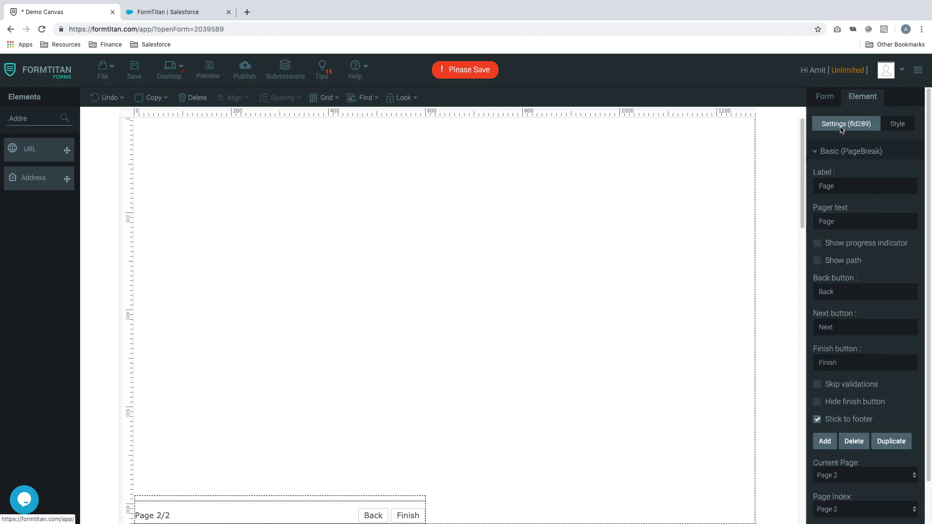
text(Map Page)
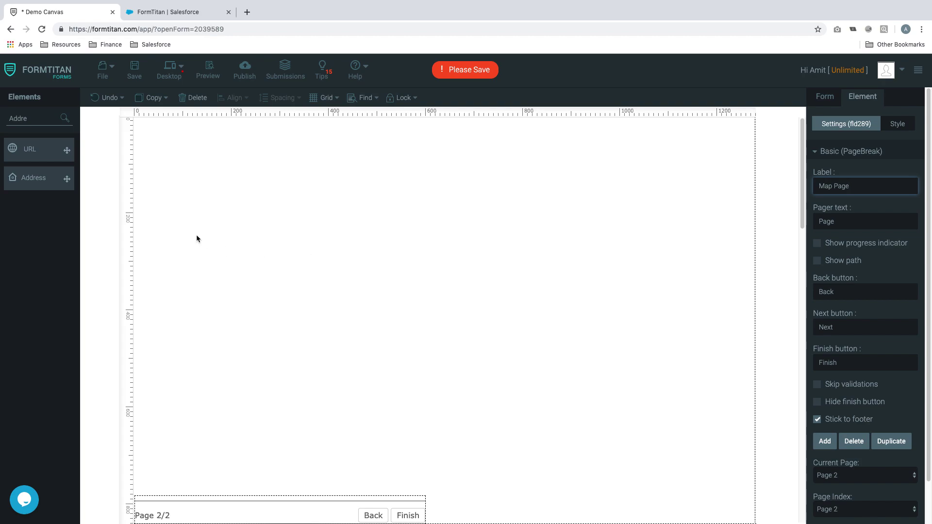
Add a GoogleMap element to the Map Page and enlarge it to fill most of the page.
click(38, 121)
key(super+a)
text(map)
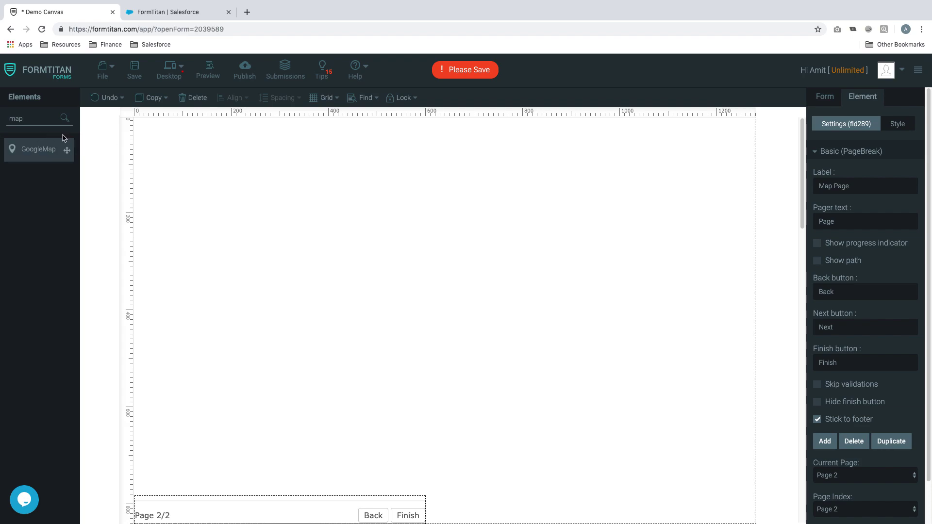
drag(39, 149, 243, 185)
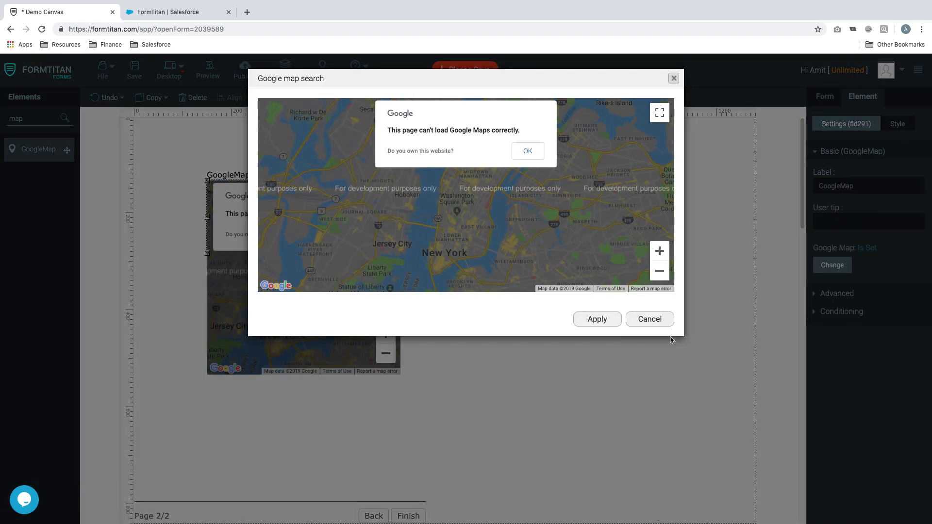
click(612, 324)
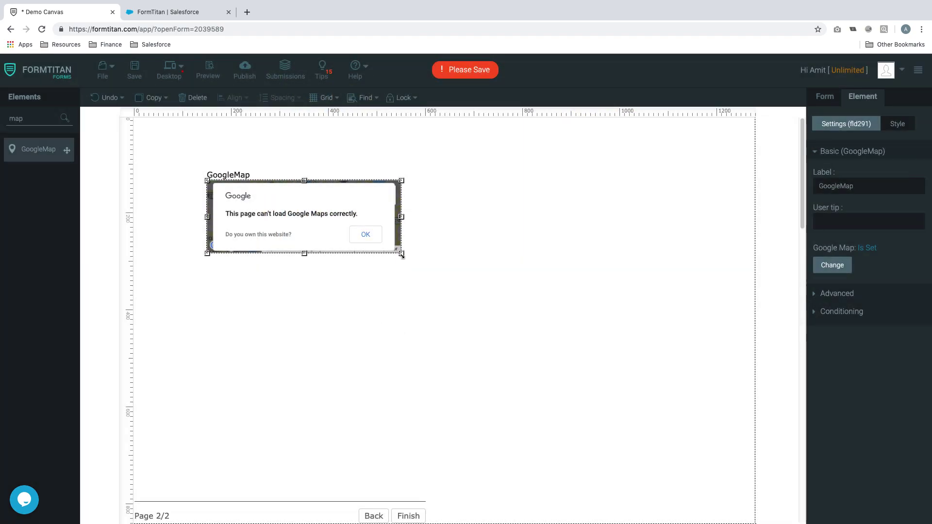
drag(401, 253, 616, 369)
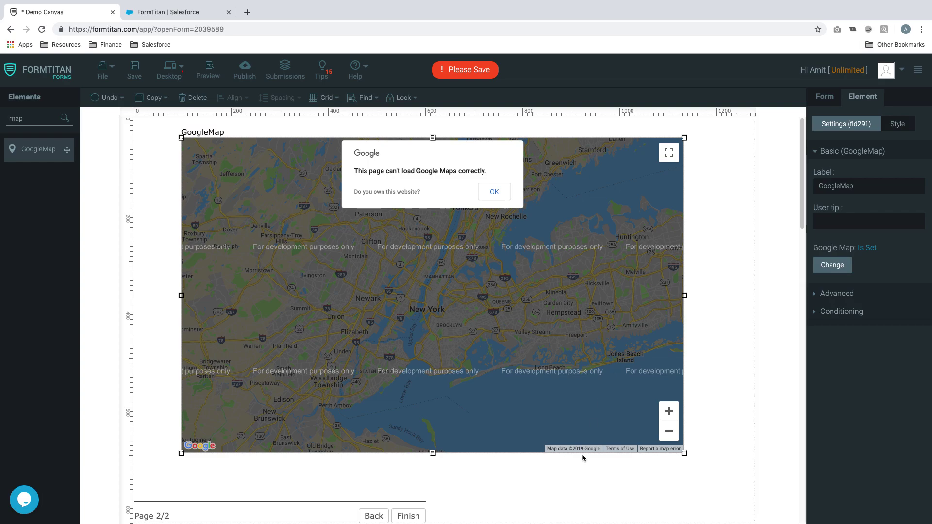
Duplicate the first Address page as a third page.
click(374, 518)
click(374, 518)
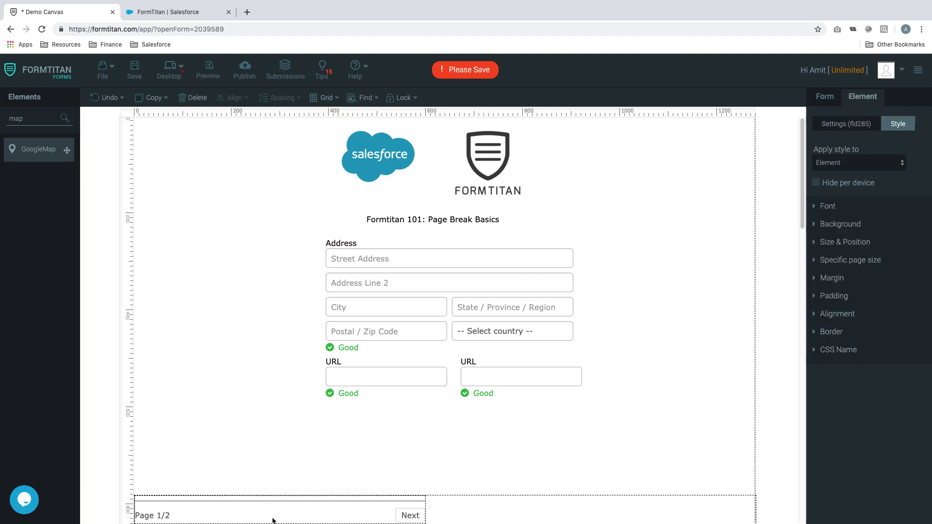
click(824, 127)
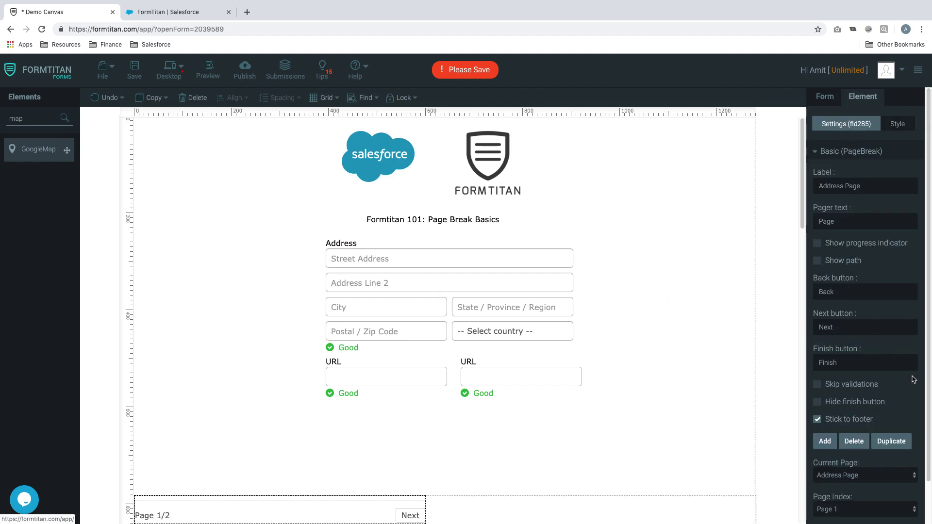
click(895, 442)
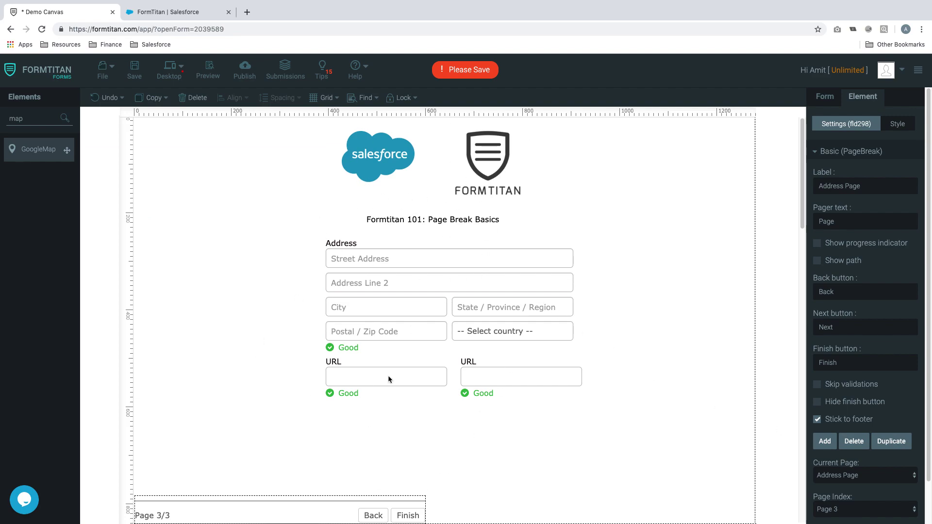
Delete the copied title, Address and URL fields from the third page, leaving the logos.
click(575, 410)
drag(617, 395, 363, 216)
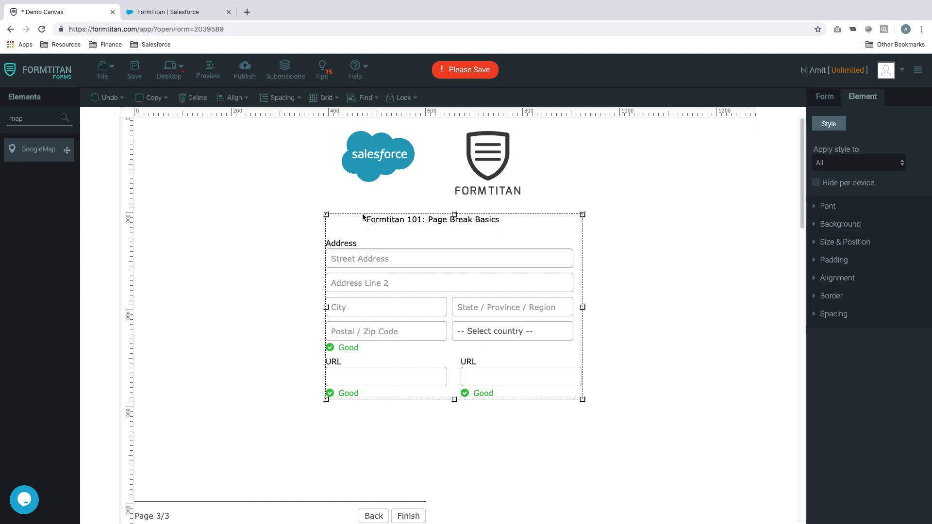
click(194, 98)
click(331, 504)
Relabel the third page 'Calendar Page'.
click(854, 125)
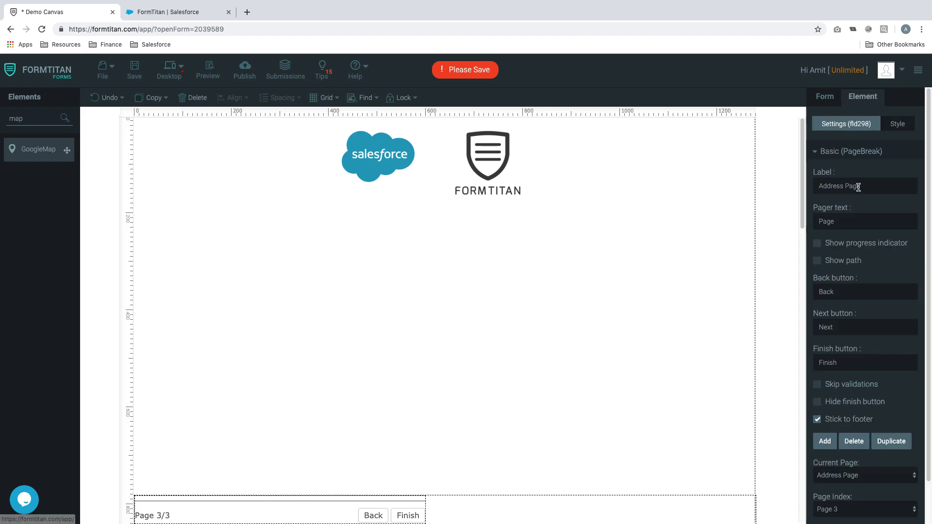
key(ctrl+a)
text(Calendar Pag)
Add a large Calendar field to the third page, then return toward page 1.
double_click(16, 118)
text(cale)
drag(67, 178, 255, 240)
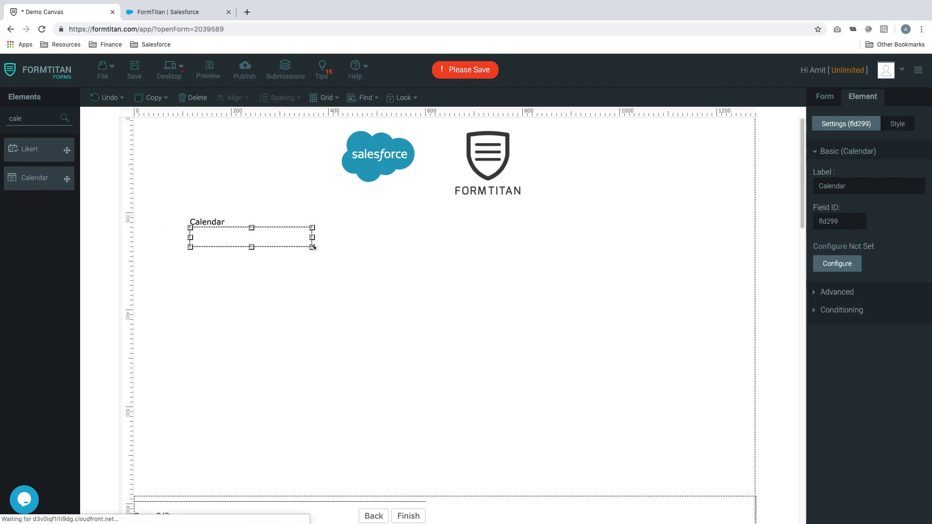
drag(312, 247, 688, 452)
click(680, 168)
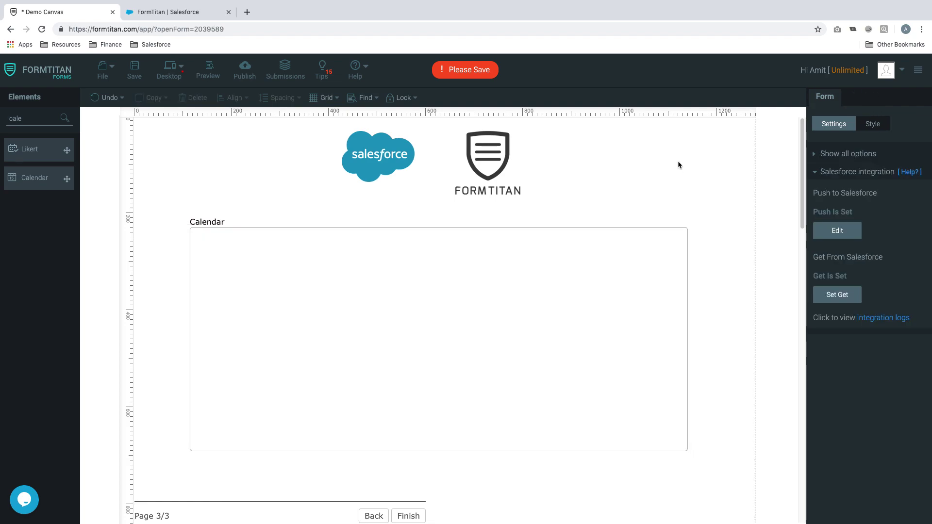
click(295, 503)
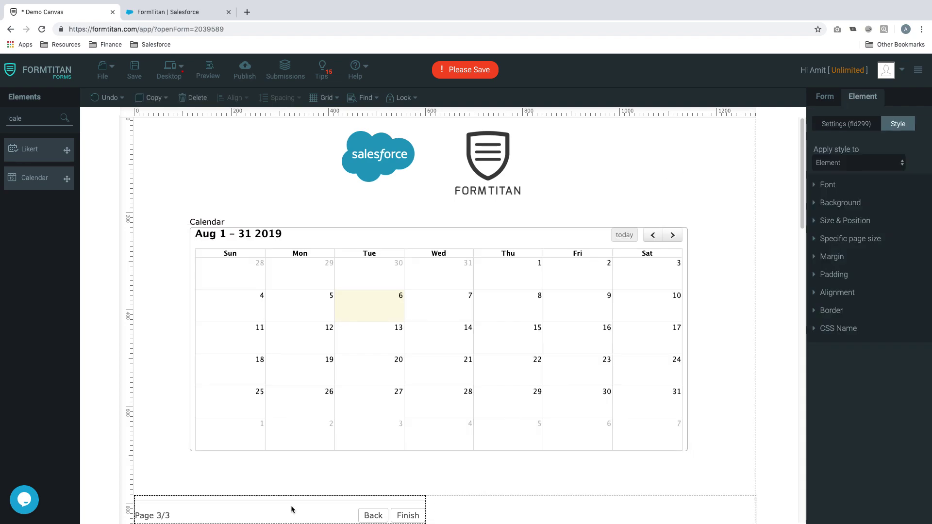
click(374, 517)
Turn Stick to footer off and back on for the Address Page break.
click(375, 516)
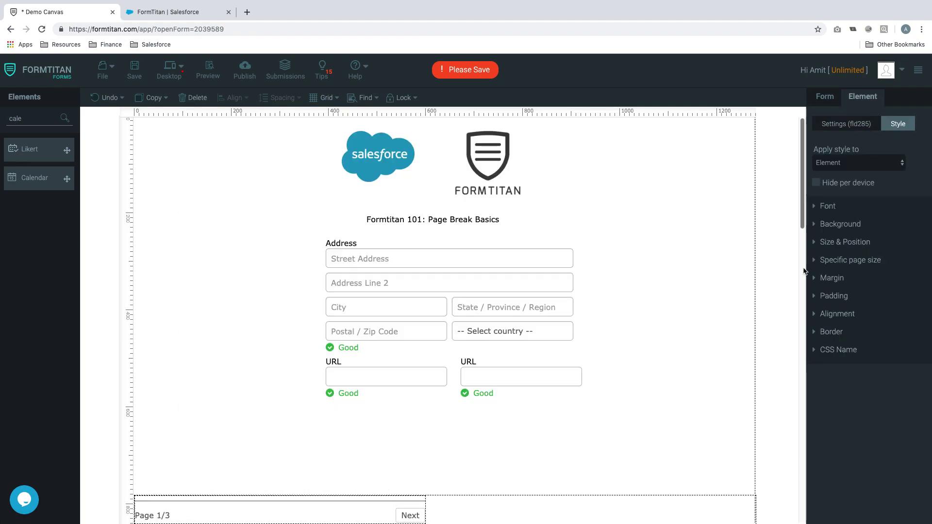
click(858, 124)
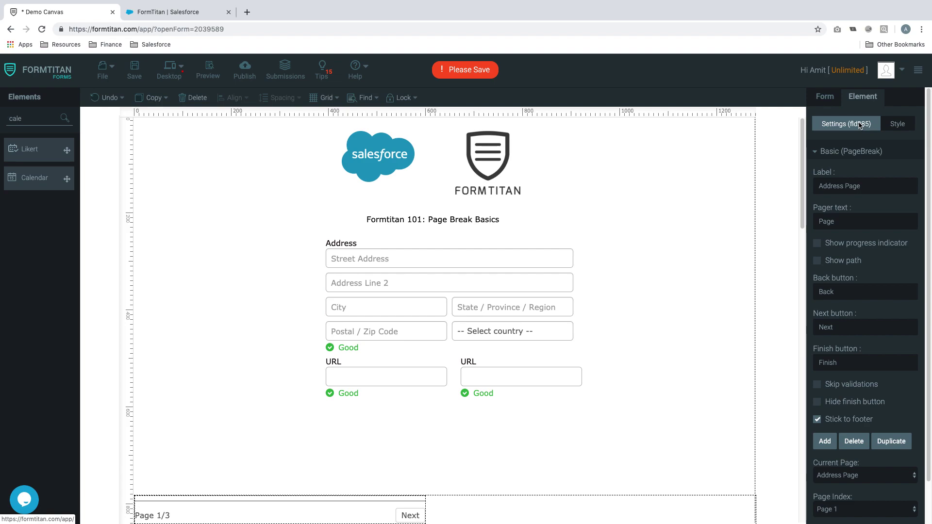
click(817, 419)
scroll(468, 394, down, 20)
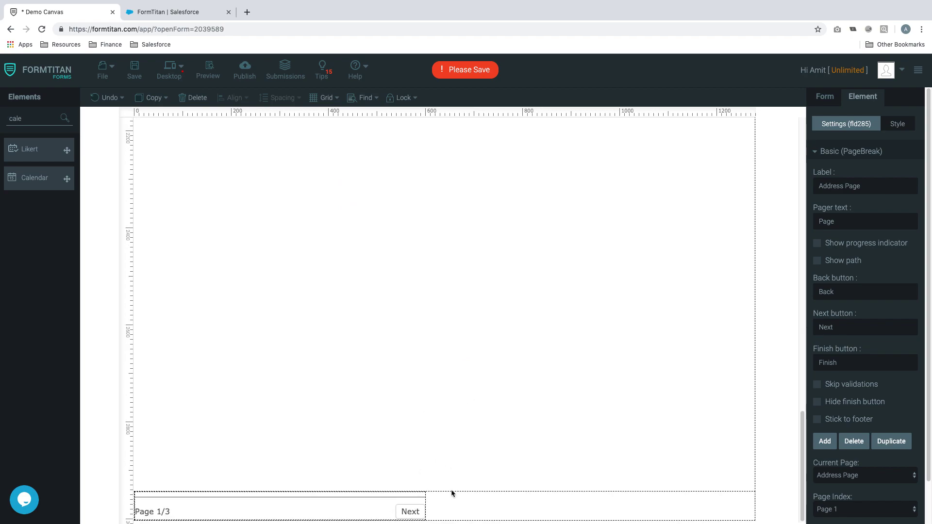
click(817, 419)
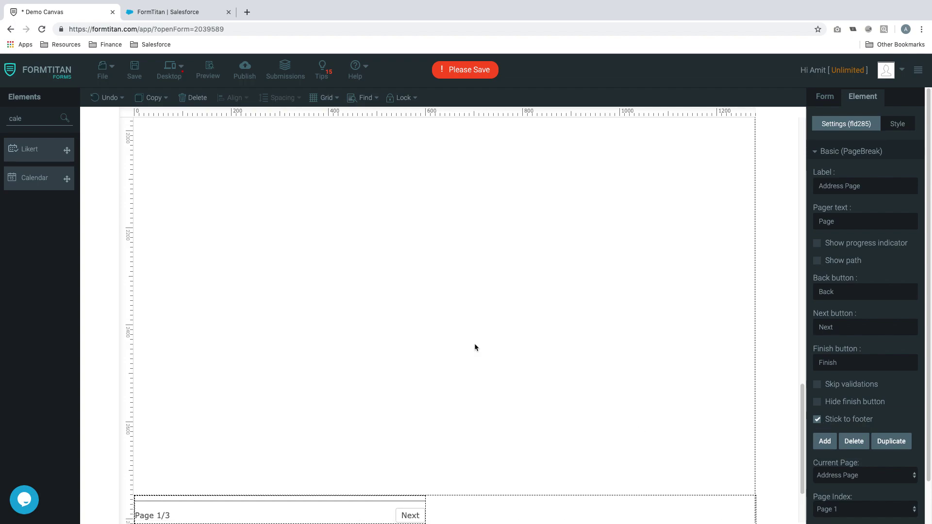
scroll(474, 343, up, 20)
scroll(474, 342, down, 10)
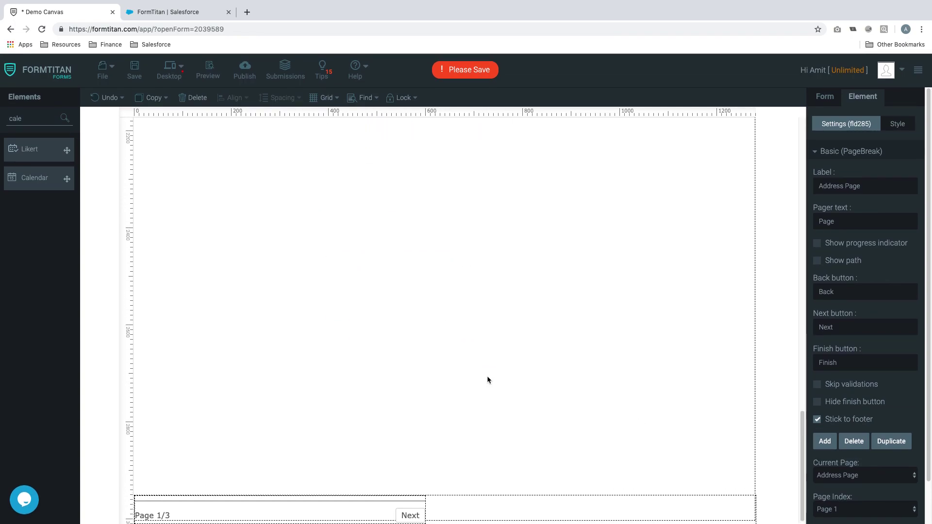
scroll(487, 376, up, 10)
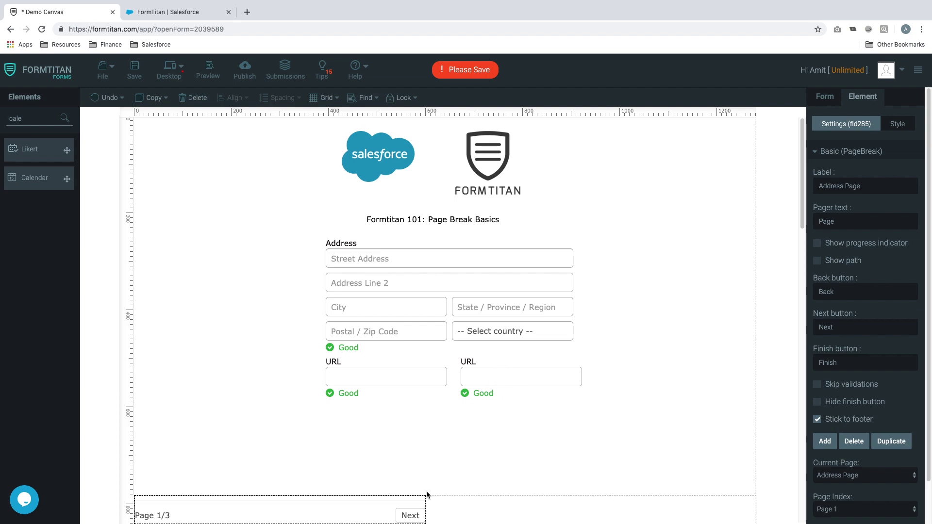
Advance to page 3/3, the Calendar page, and select its pager bar.
click(410, 517)
click(410, 517)
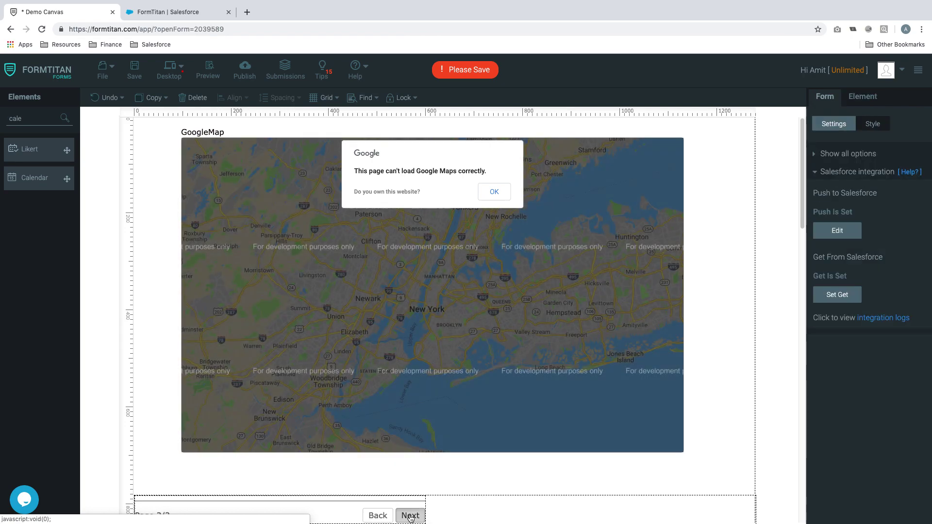
click(410, 517)
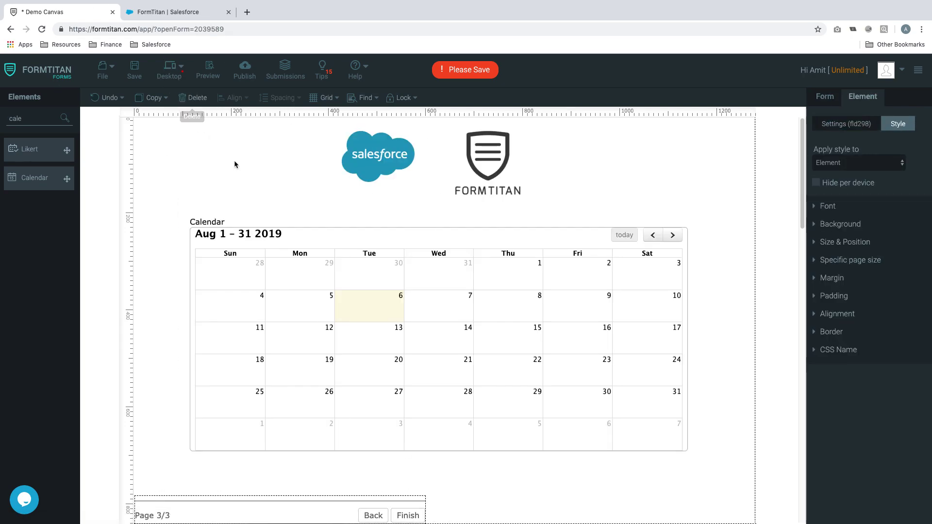
click(198, 98)
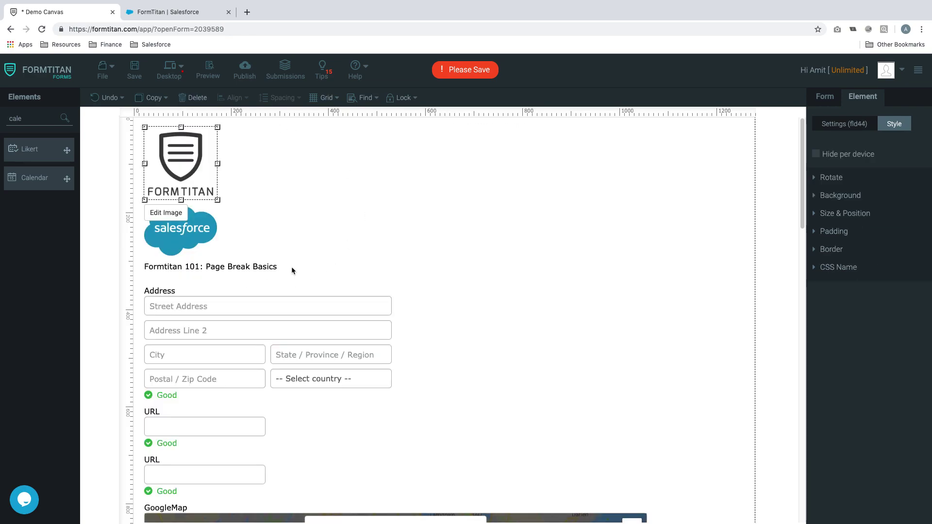
scroll(359, 253, down, 20)
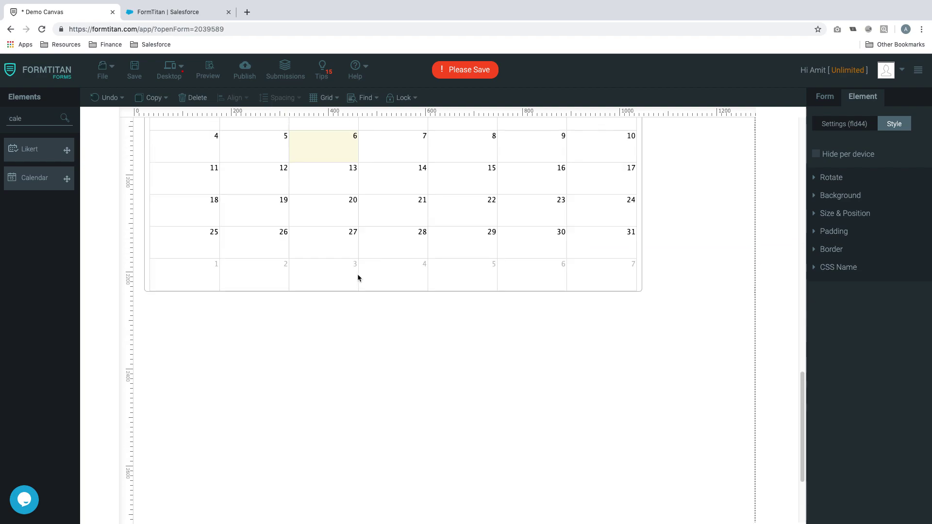
scroll(358, 278, up, 20)
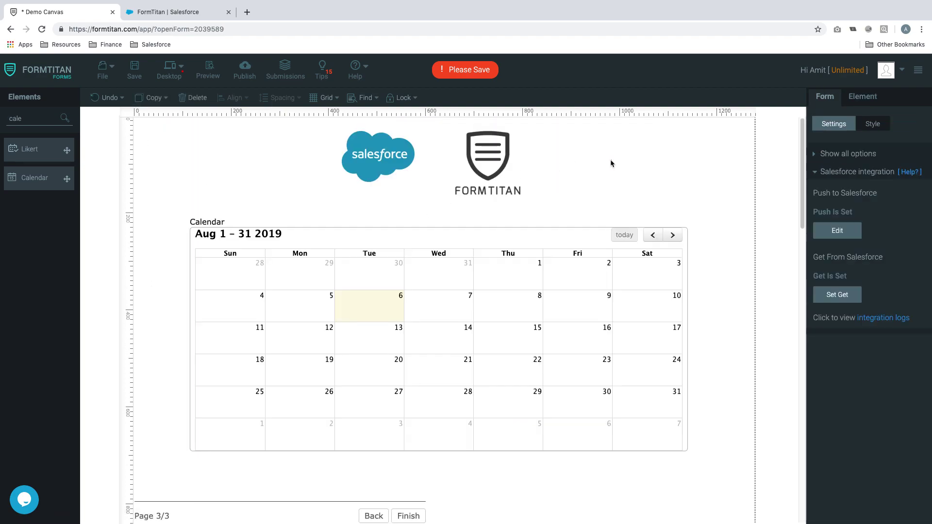
click(610, 163)
scroll(168, 131, down, 1)
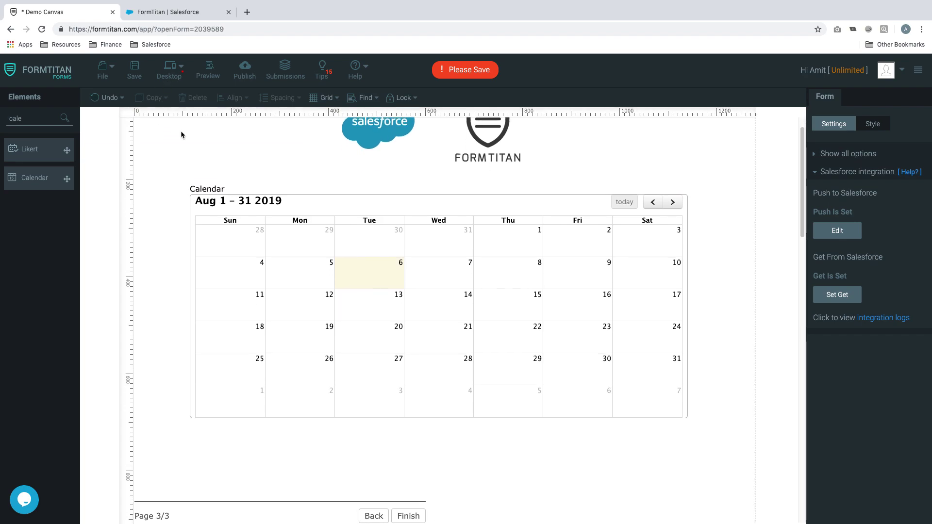
scroll(180, 131, up, 1)
click(205, 522)
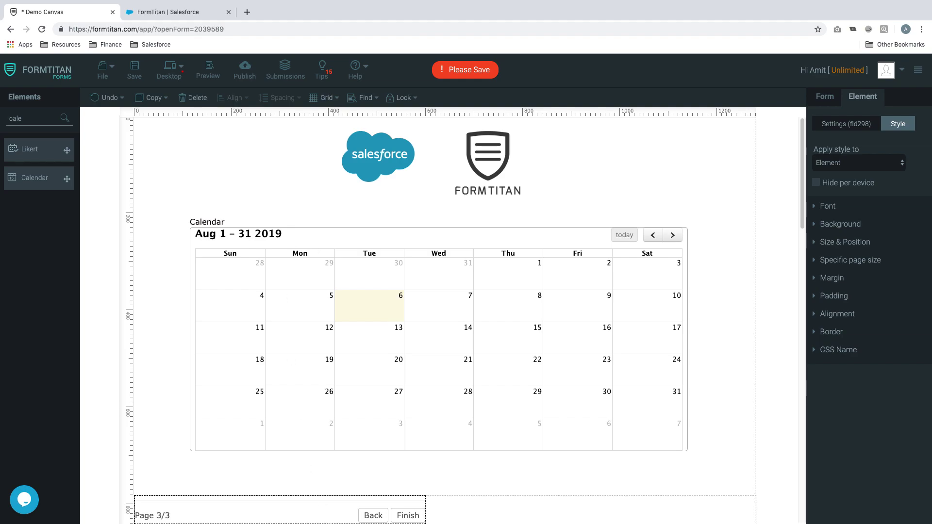
Delete the Map Page along with its GoogleMap, leaving a two-page form.
click(364, 514)
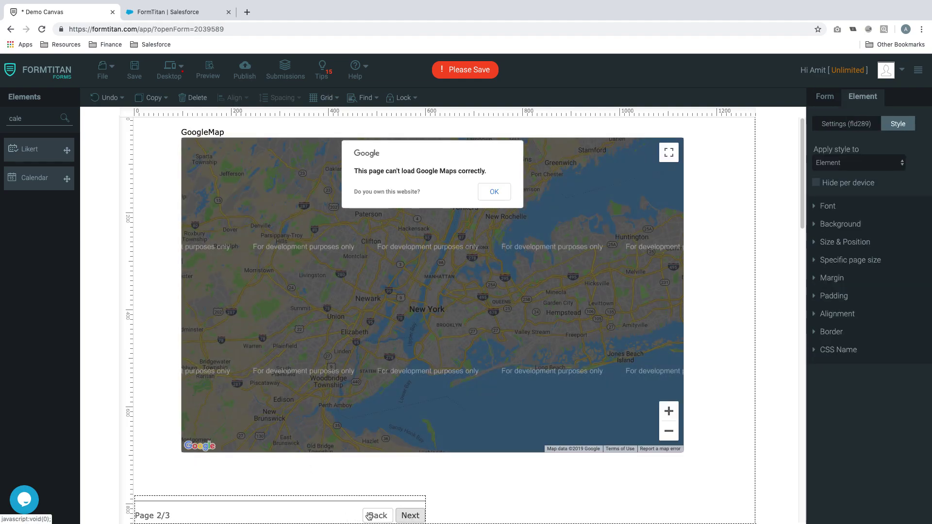
click(289, 515)
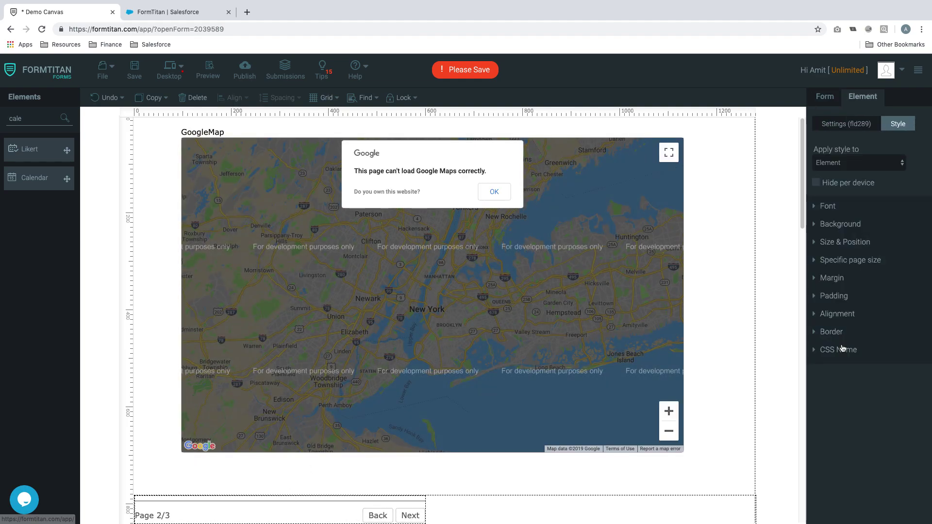
click(843, 127)
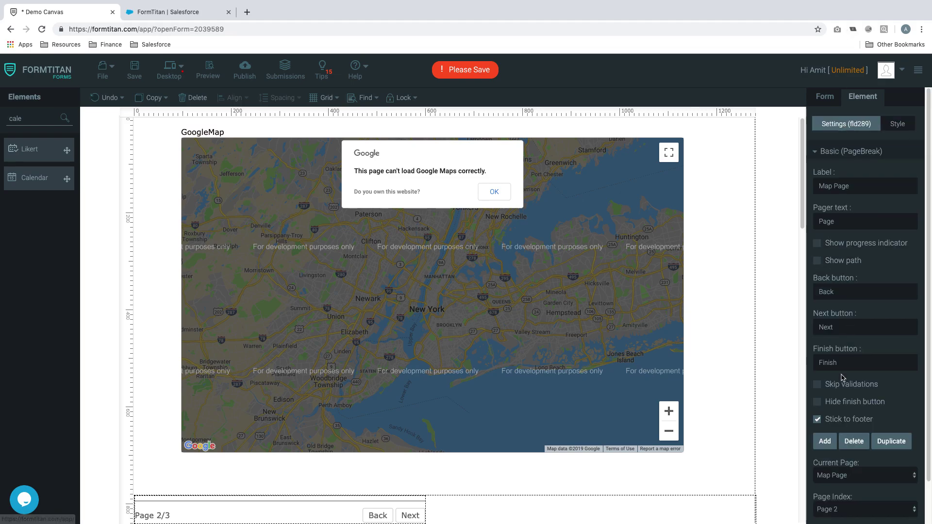
click(854, 442)
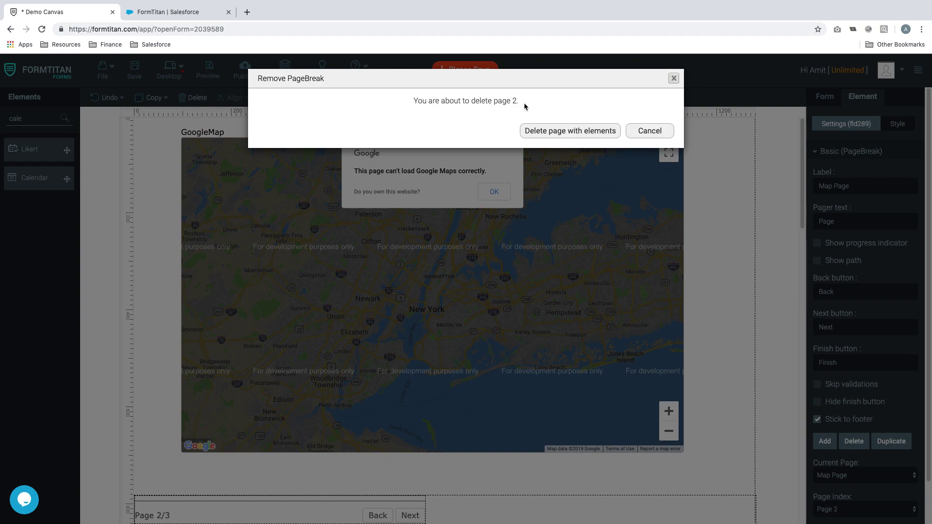
click(573, 134)
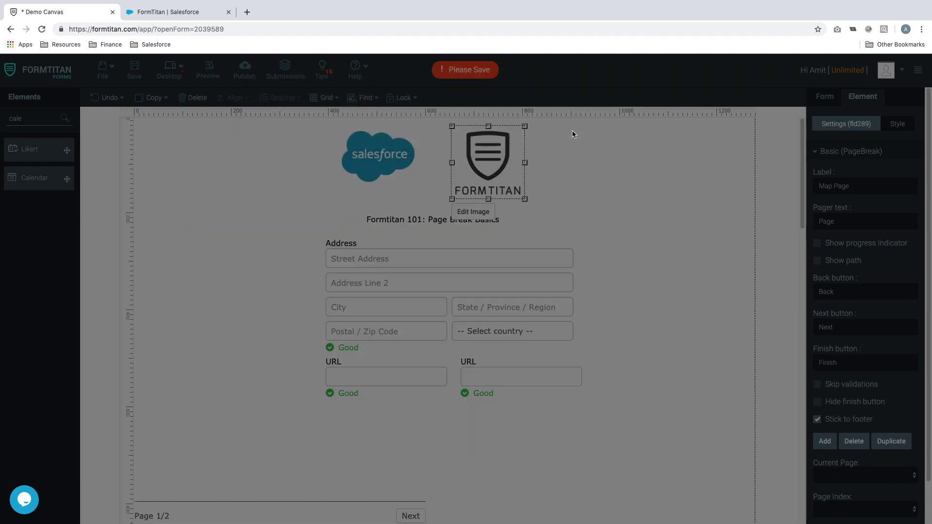
click(258, 497)
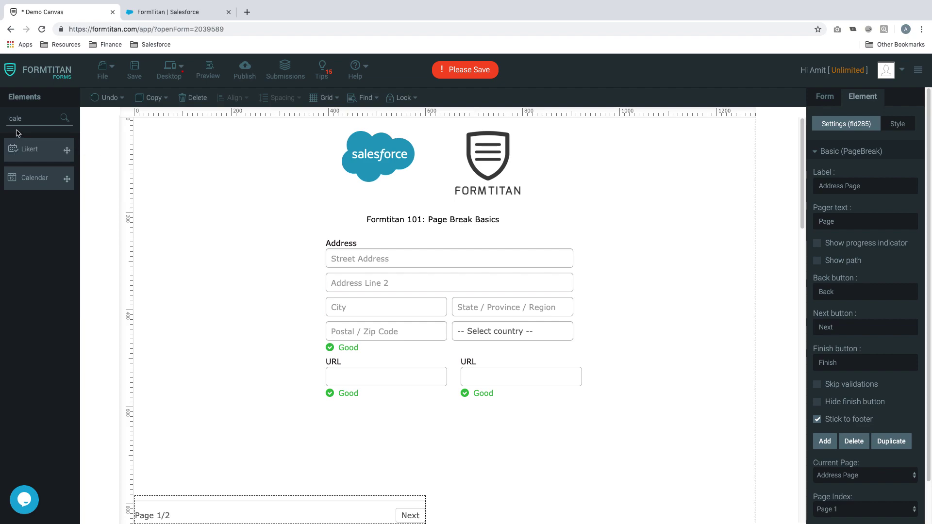
drag(28, 120, 8, 119)
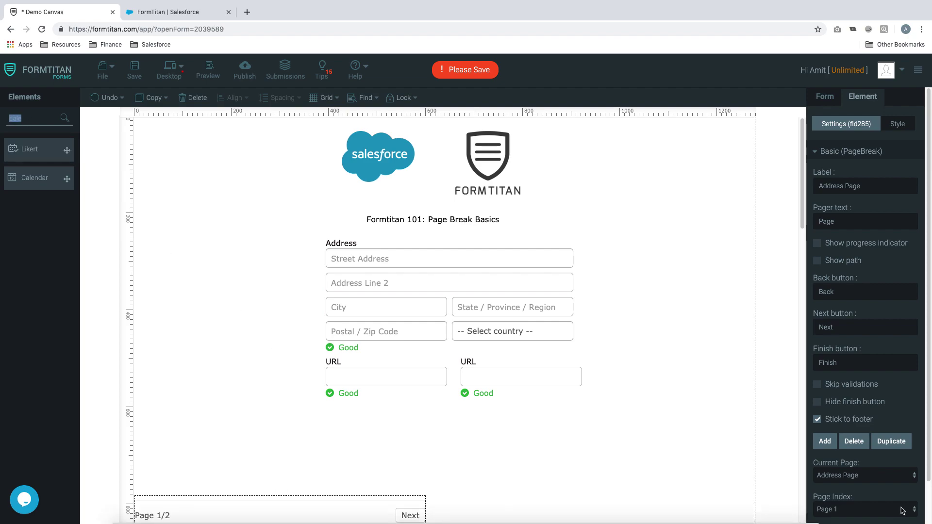